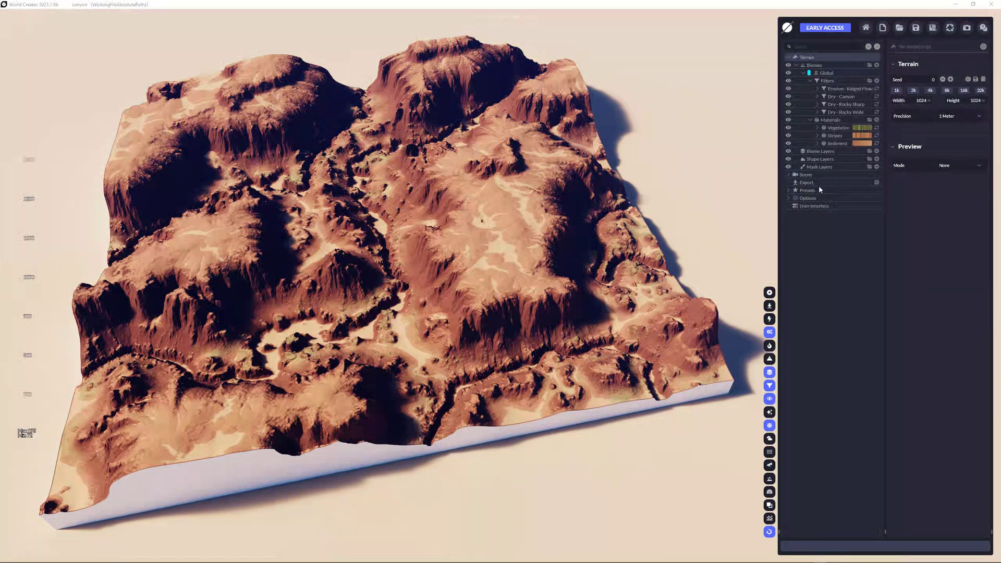
# Sync the canyon terrain to the bridge from World Creator's top toolbar.
pyautogui.click(950, 30)
# In the Customer Portal browser window, go to the Unity bridge downloads list.
pyautogui.moveTo(342, 557)
pyautogui.click(227, 557)
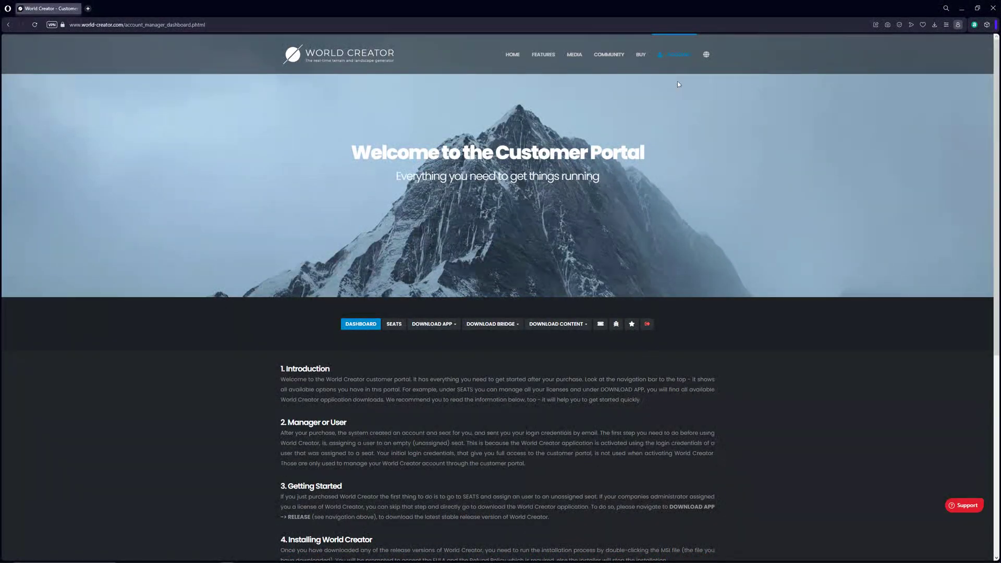
pyautogui.moveTo(677, 54)
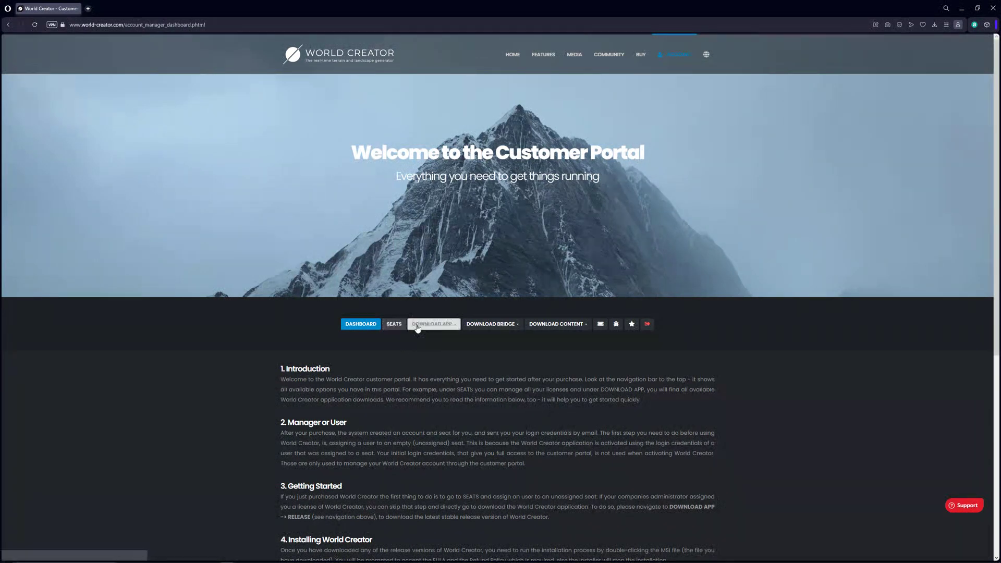
pyautogui.click(518, 326)
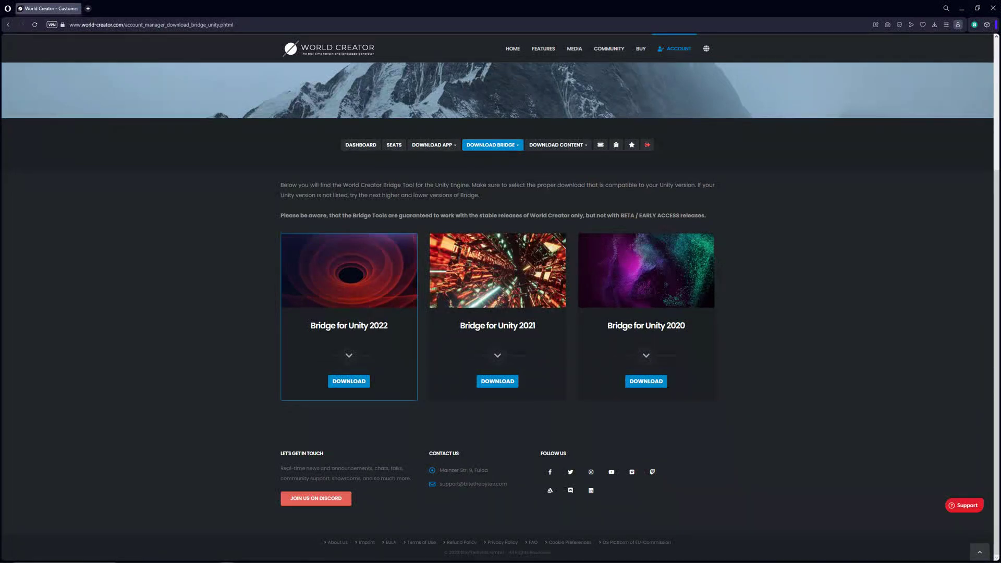
# Download Bridge for Unity 2022 using Server 1 (US).
pyautogui.click(350, 381)
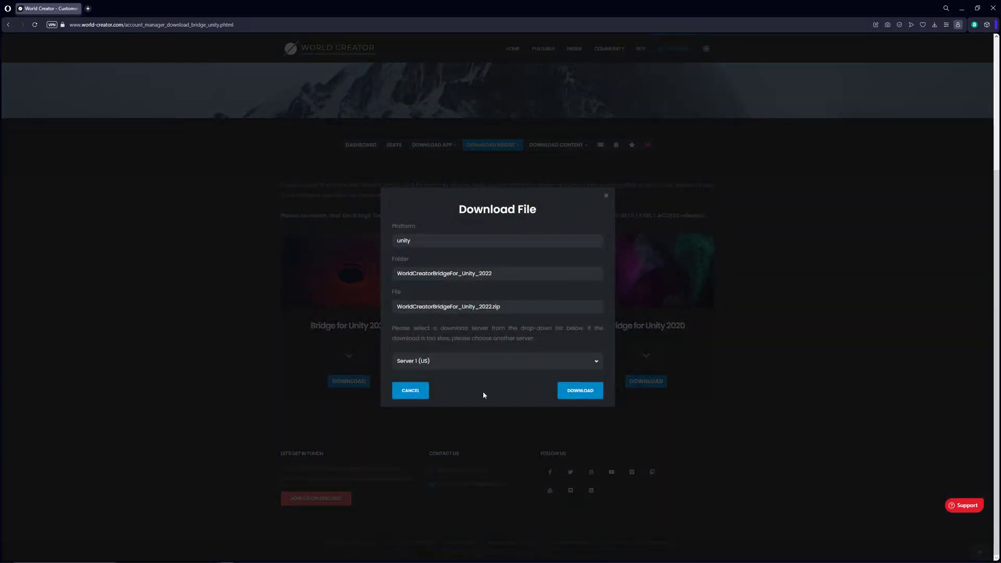
pyautogui.click(478, 360)
pyautogui.click(465, 358)
pyautogui.click(605, 195)
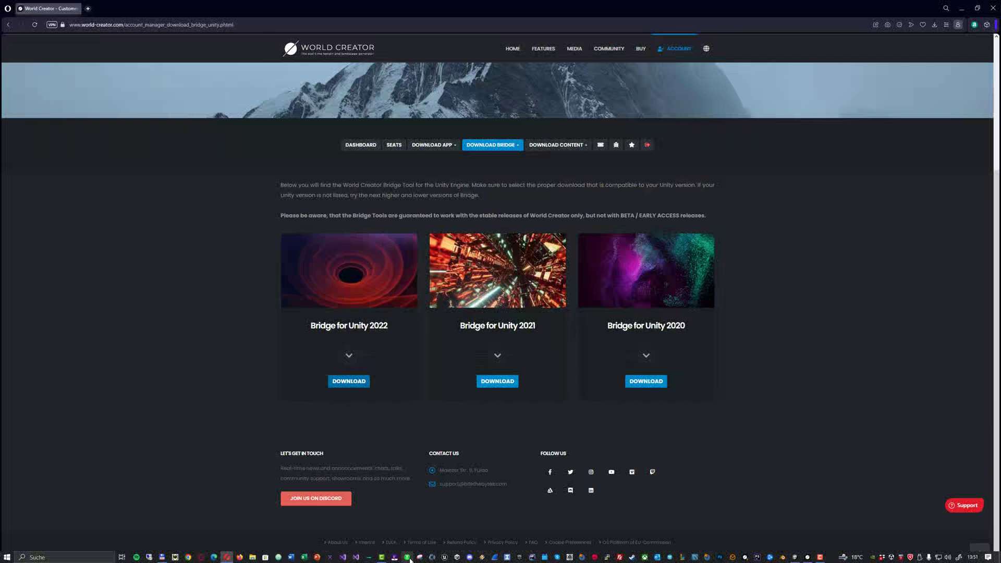
# Import all files of the Bridge for Unity 2022 .unitypackage into the Unity project.
pyautogui.click(797, 560)
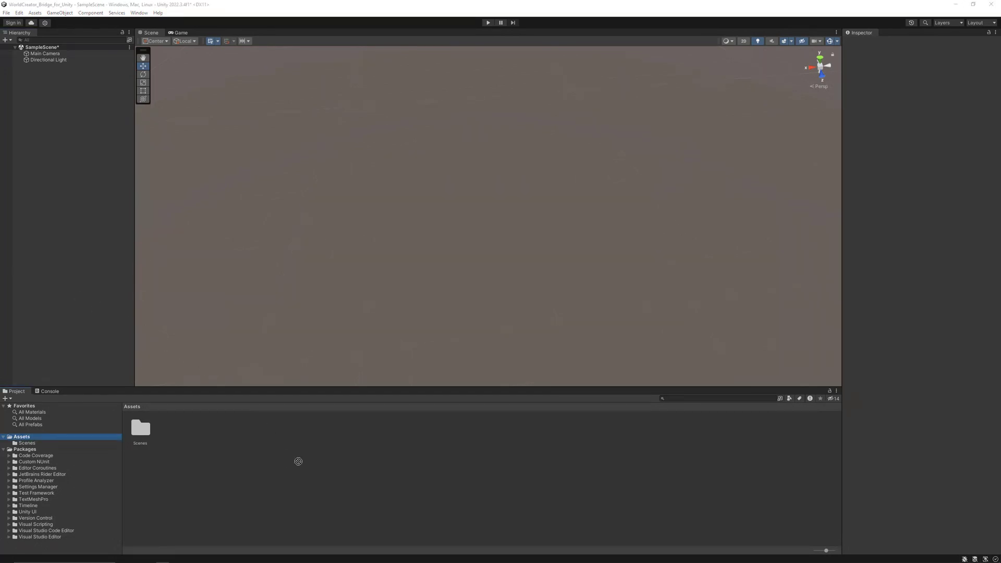
pyautogui.moveTo(298, 461); pyautogui.dragTo(282, 458)
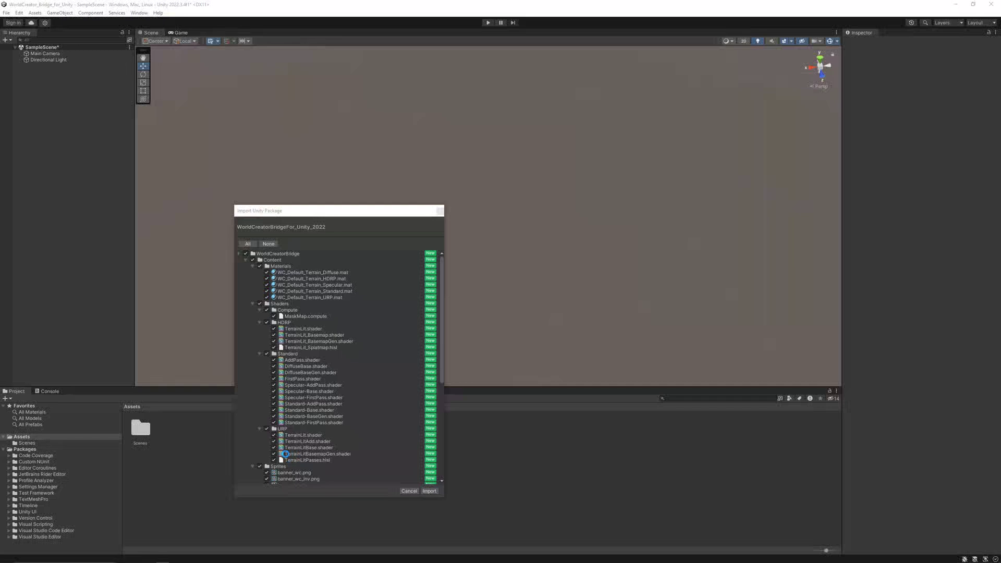
pyautogui.moveTo(348, 216); pyautogui.dragTo(345, 79)
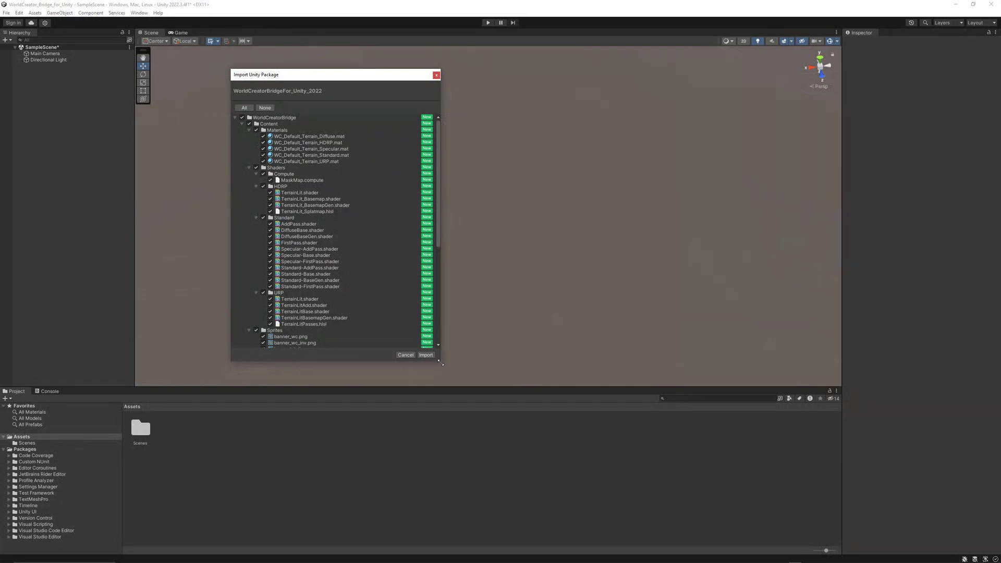
pyautogui.moveTo(440, 363); pyautogui.dragTo(537, 428)
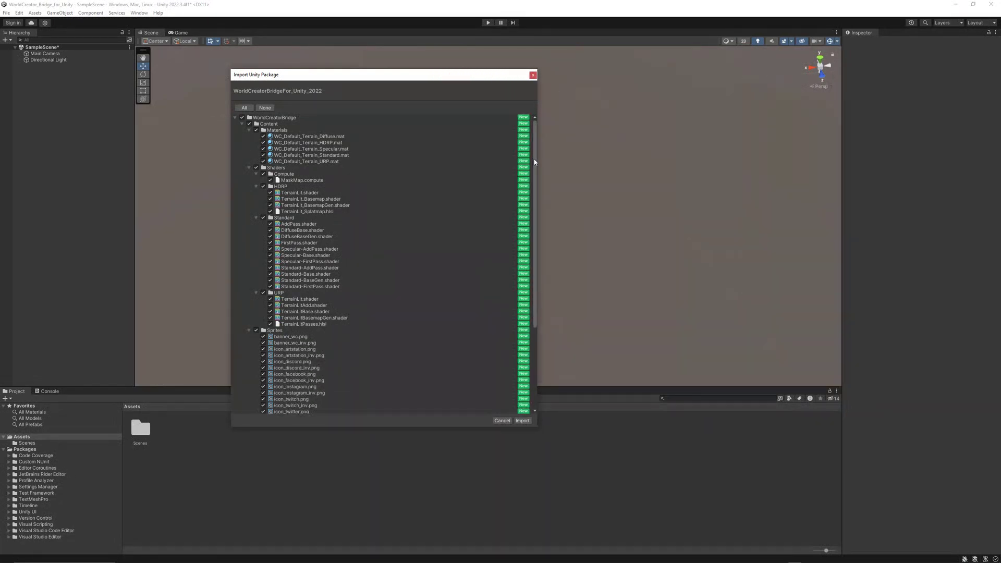
pyautogui.moveTo(534, 163); pyautogui.dragTo(533, 141)
pyautogui.click(521, 420)
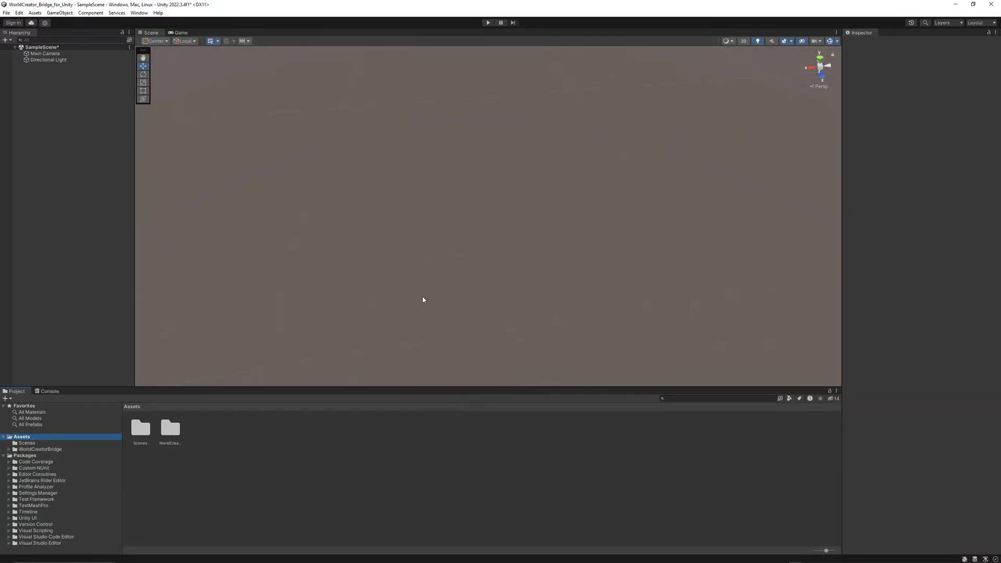
# Open Window > World Creator Bridge and dock it beside the Inspector.
pyautogui.click(139, 13)
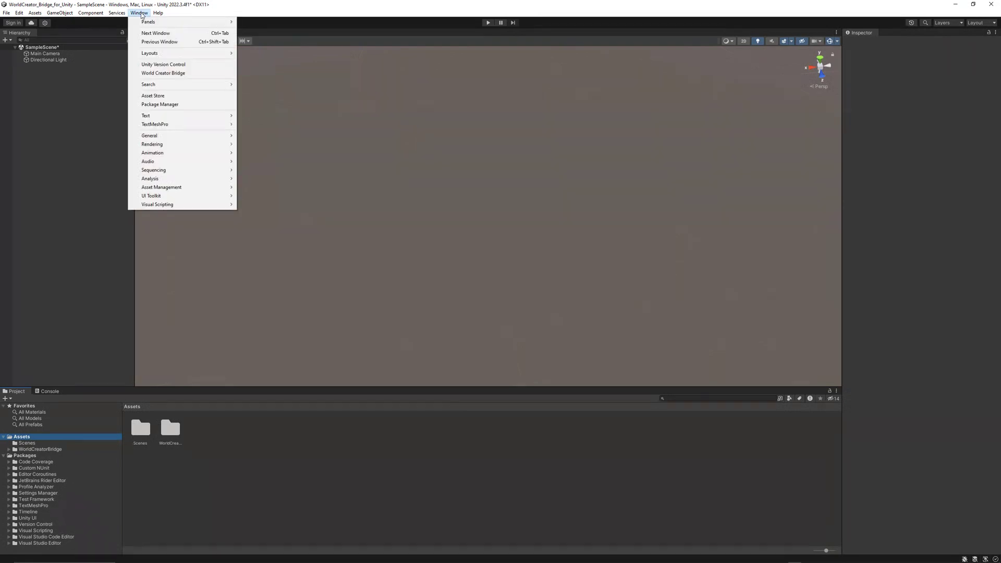
pyautogui.click(164, 74)
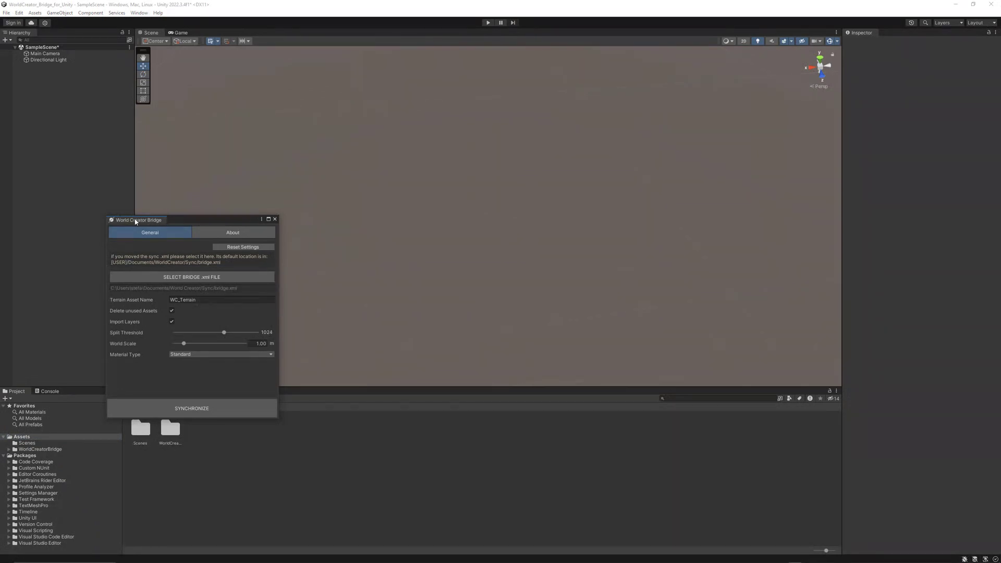
pyautogui.moveTo(135, 222); pyautogui.dragTo(892, 36)
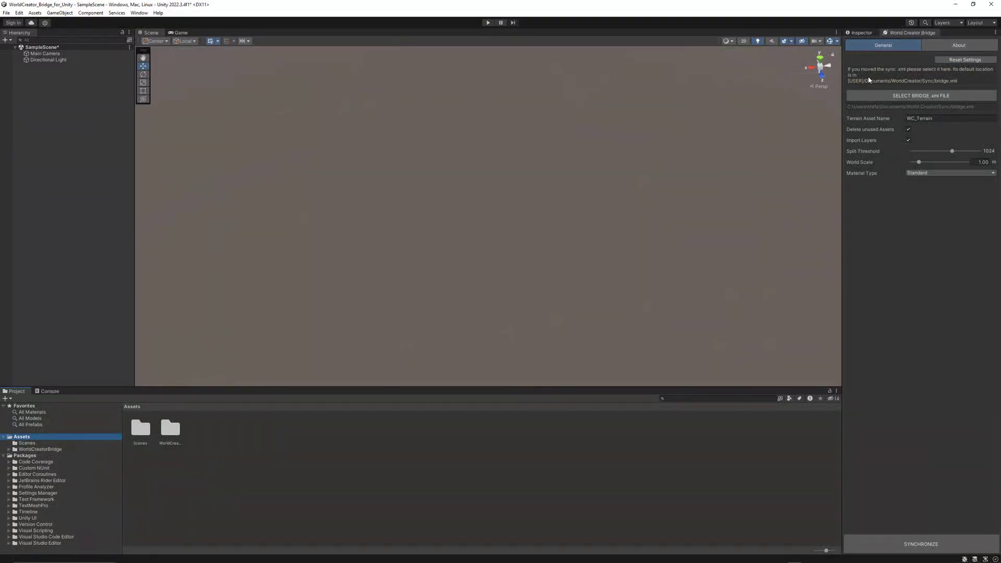
pyautogui.click(865, 107)
pyautogui.click(936, 98)
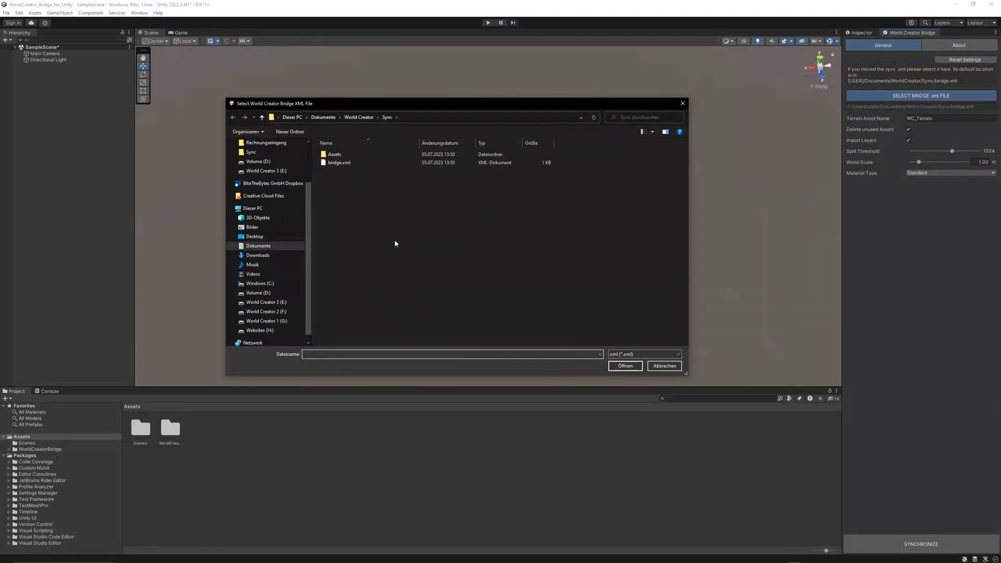
pyautogui.click(362, 118)
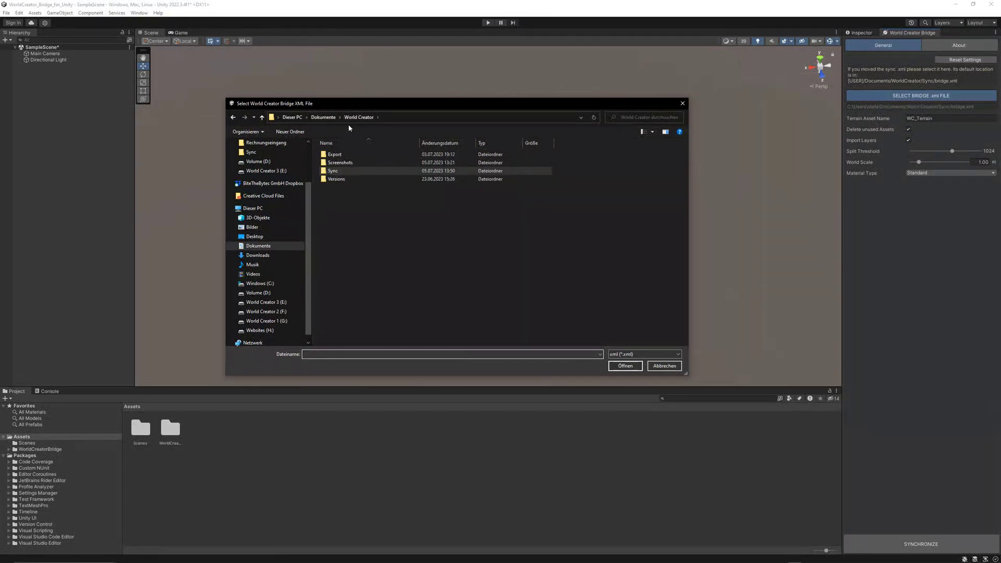
pyautogui.doubleClick(342, 172)
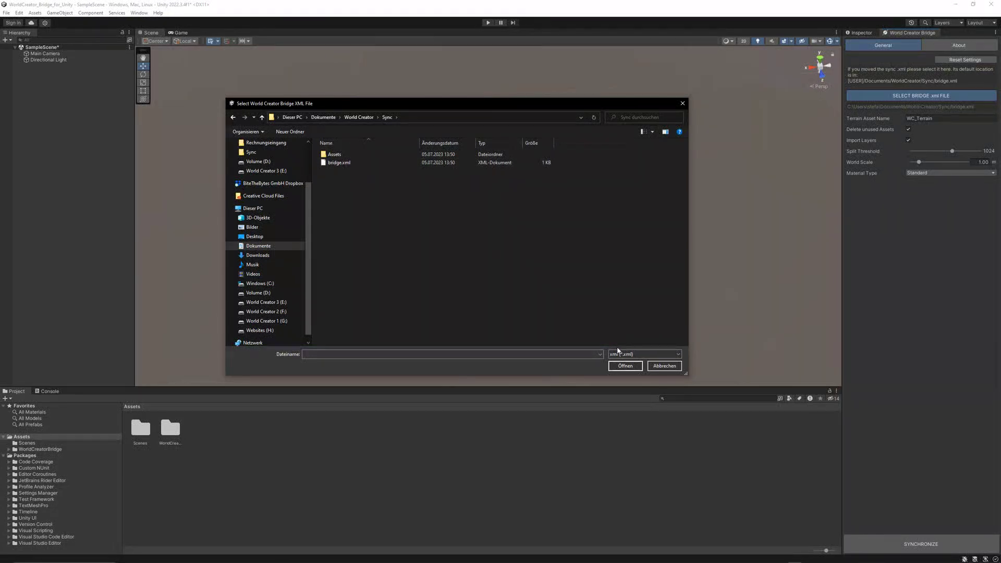
pyautogui.click(663, 366)
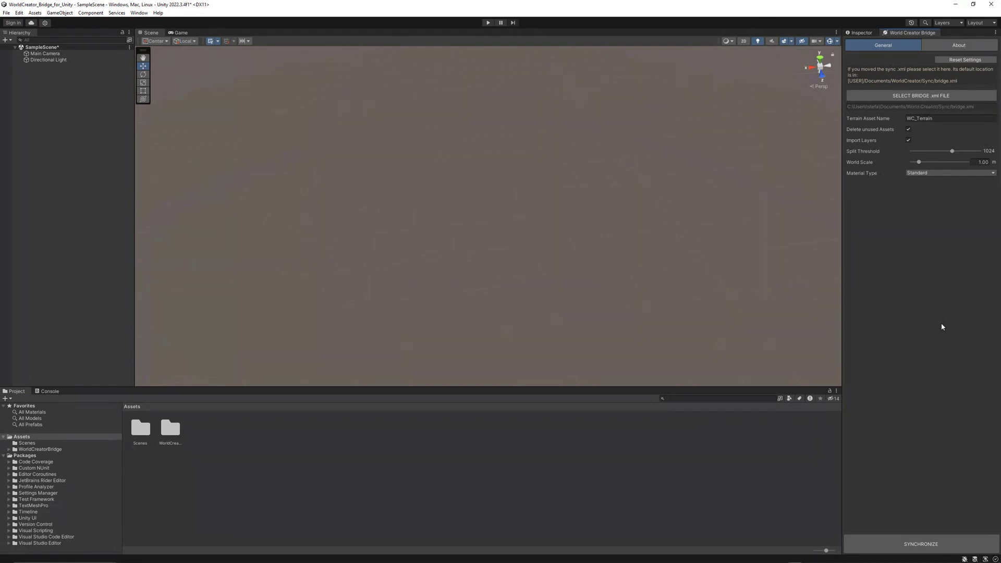
# Synchronize the canyon terrain from the World Creator Bridge window into the scene.
pyautogui.click(931, 544)
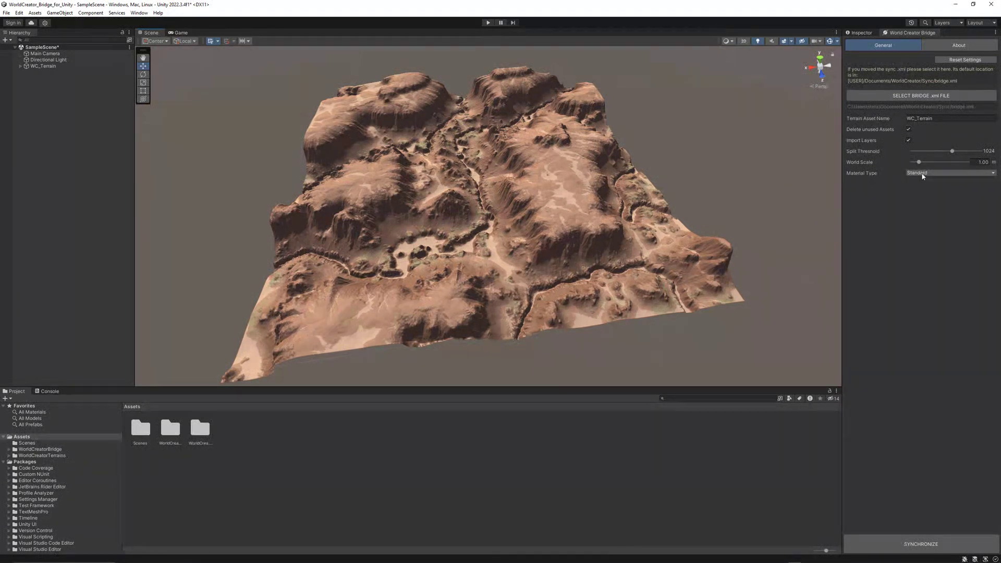
pyautogui.click(949, 172)
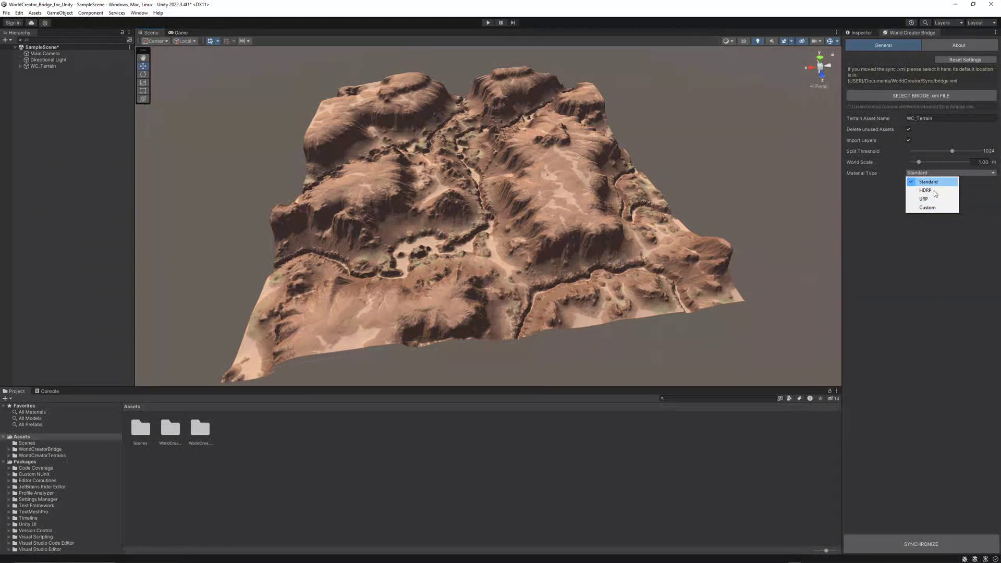
pyautogui.click(908, 294)
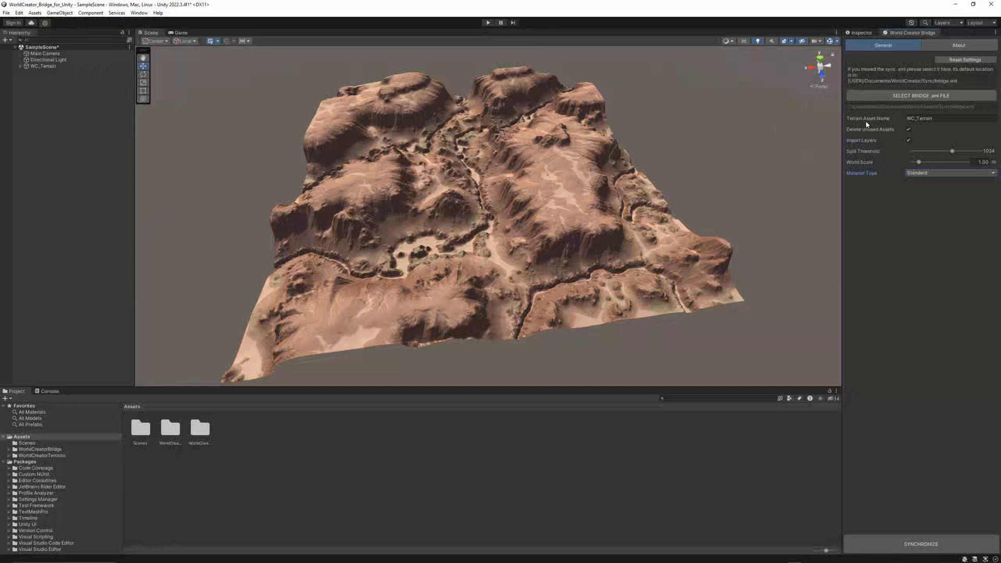
# Check WC_Terrain holds only WC_Terrain_0_0, then set Split Threshold to 512.
pyautogui.click(936, 119)
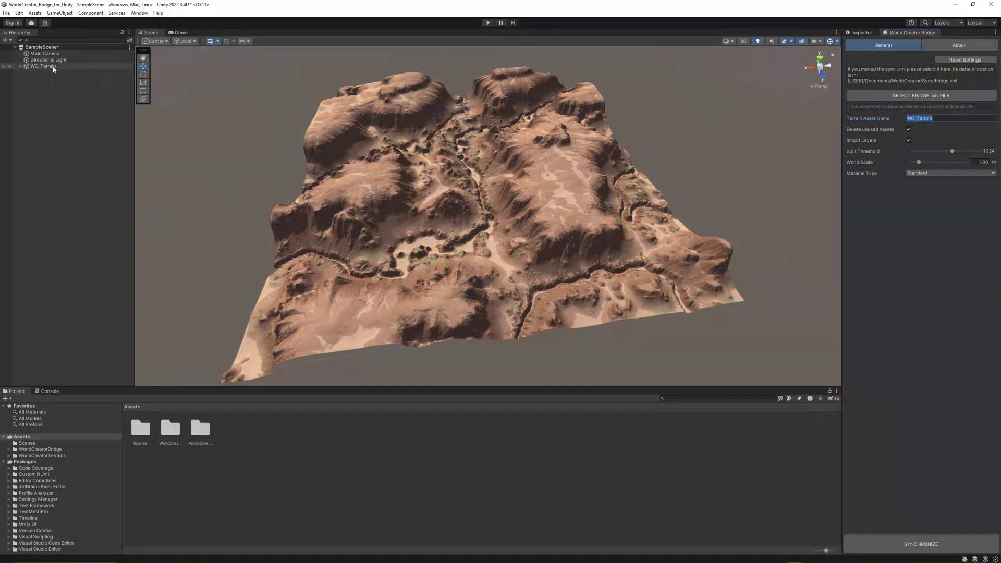
pyautogui.click(31, 66)
pyautogui.click(19, 66)
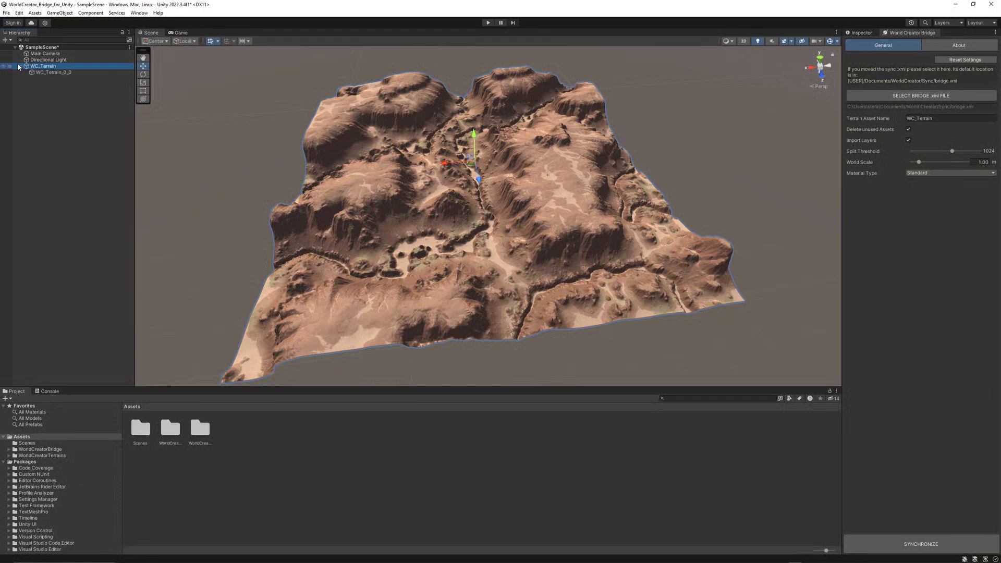
pyautogui.click(55, 73)
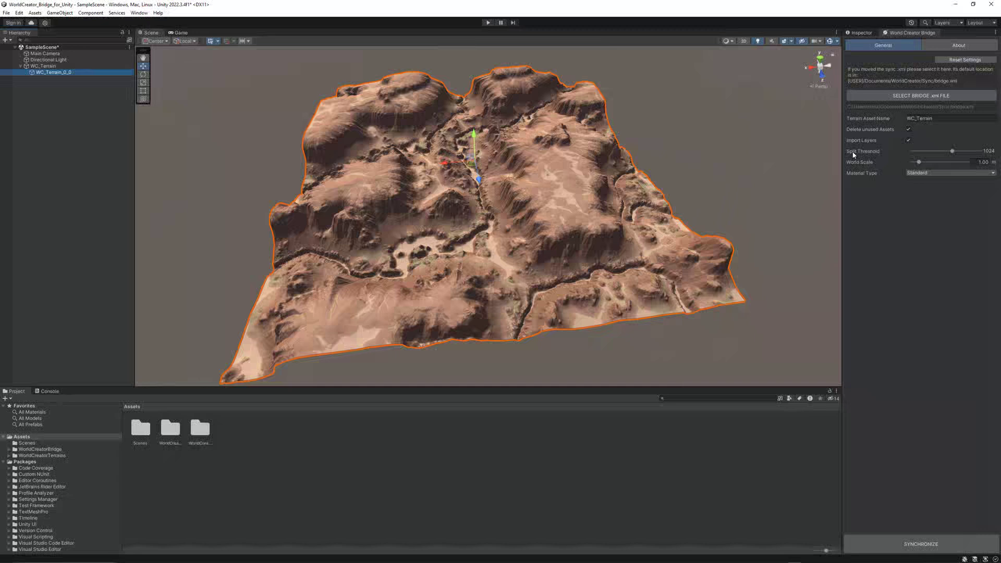
pyautogui.moveTo(951, 152); pyautogui.dragTo(932, 154)
# Re-synchronize, then inspect chunks WC_Terrain_0_0, 0_1, 1_0 and 1_1 in the Hierarchy.
pyautogui.click(909, 539)
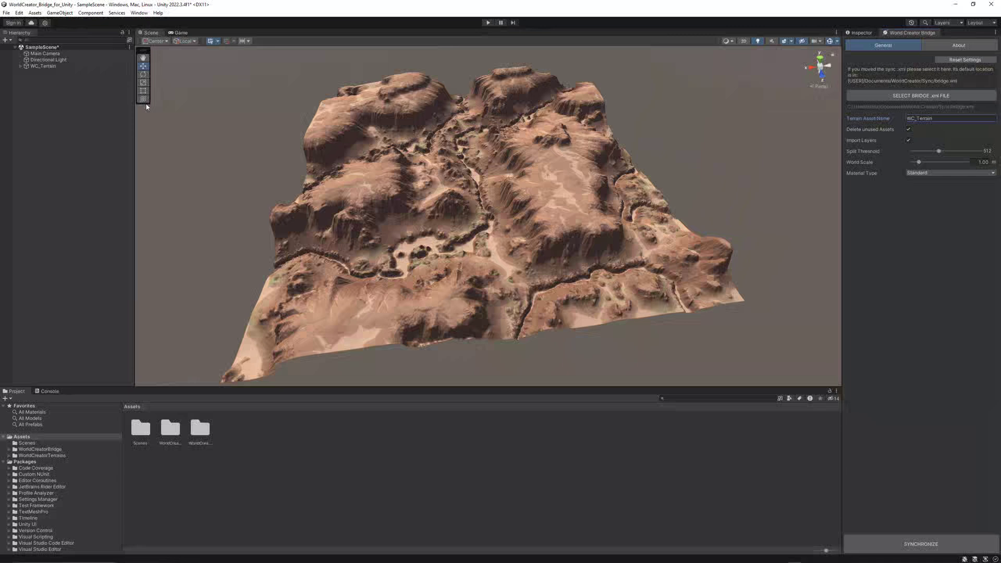
pyautogui.click(20, 66)
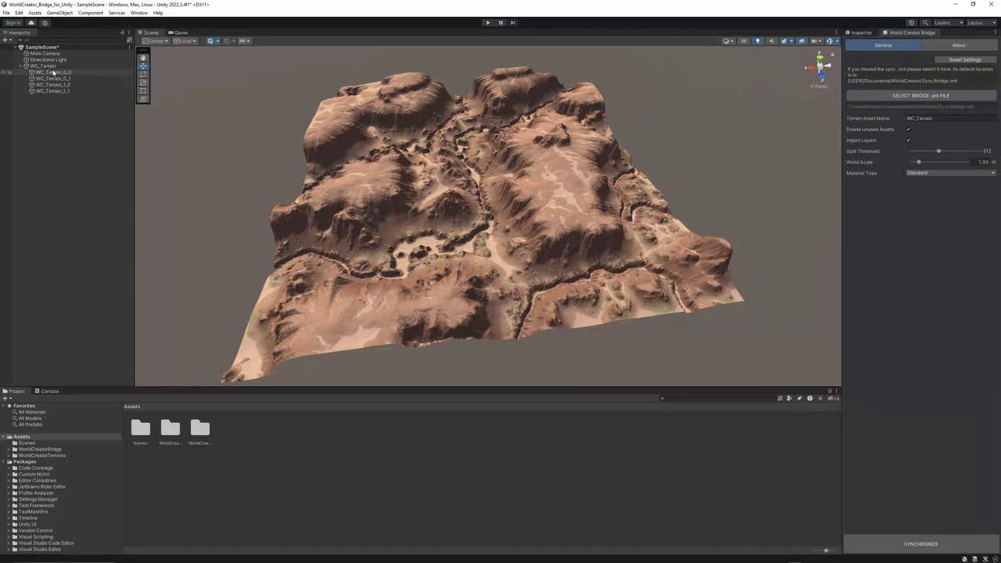
pyautogui.click(52, 73)
pyautogui.click(52, 79)
pyautogui.click(52, 85)
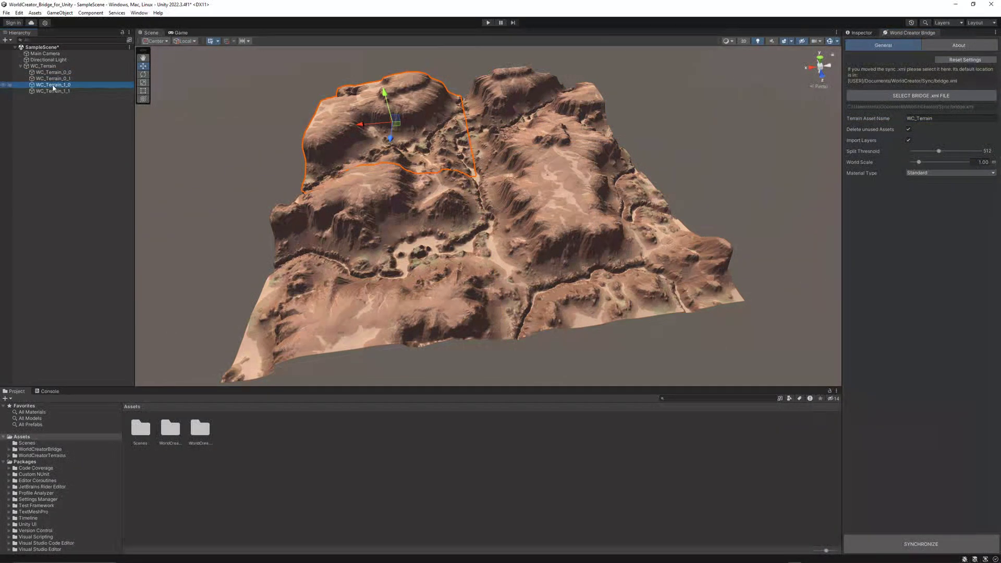
pyautogui.click(53, 92)
pyautogui.click(52, 85)
pyautogui.click(53, 79)
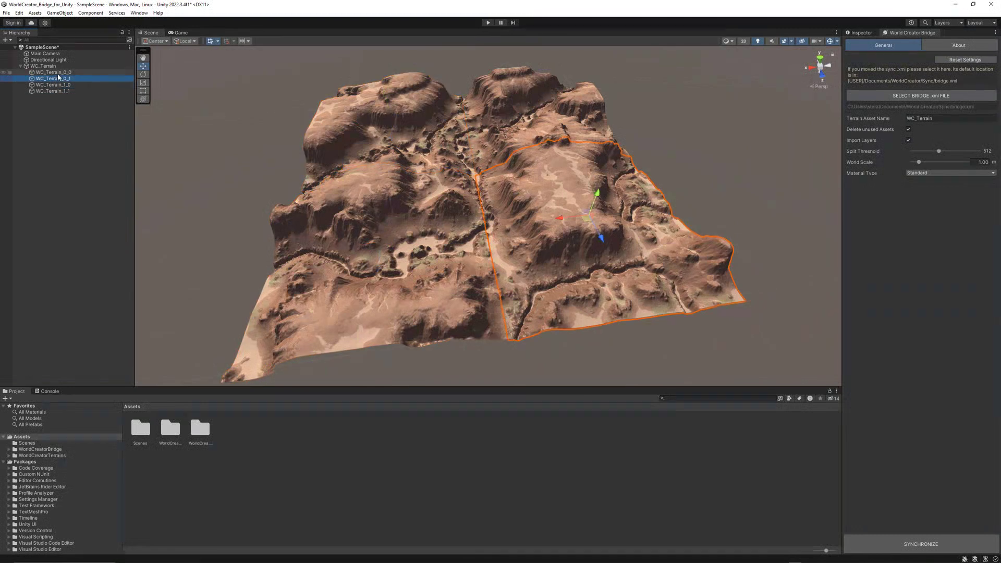
pyautogui.click(57, 73)
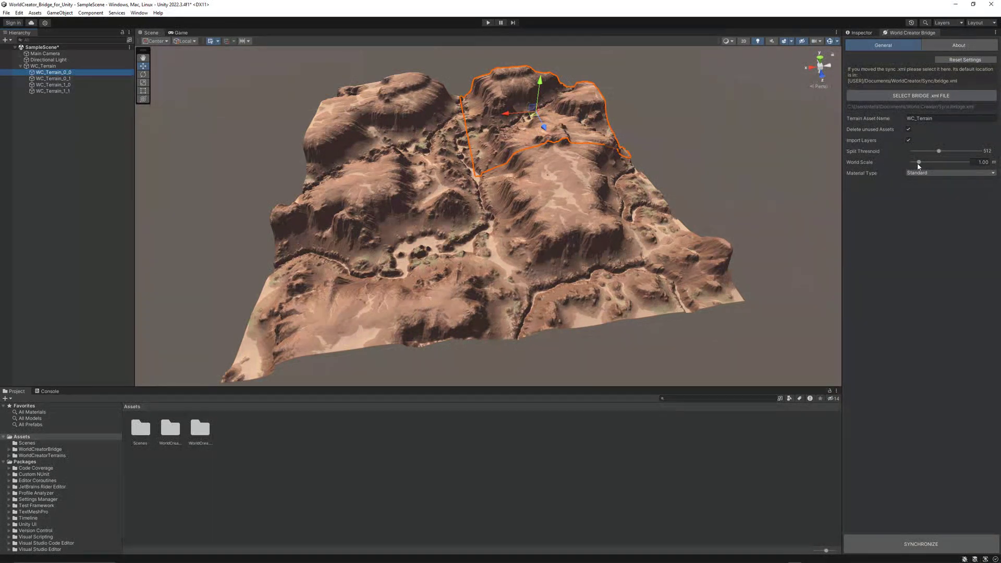
# Raise World Scale to about 3.21 and re-synchronize the terrain.
pyautogui.moveTo(918, 163); pyautogui.dragTo(934, 163)
pyautogui.click(935, 543)
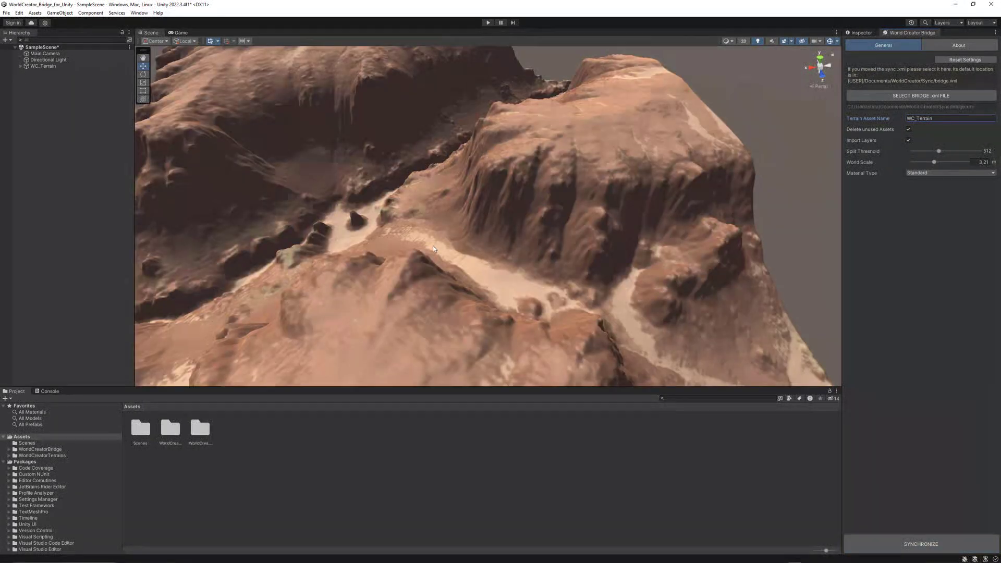
pyautogui.scroll(-10, 433, 248)
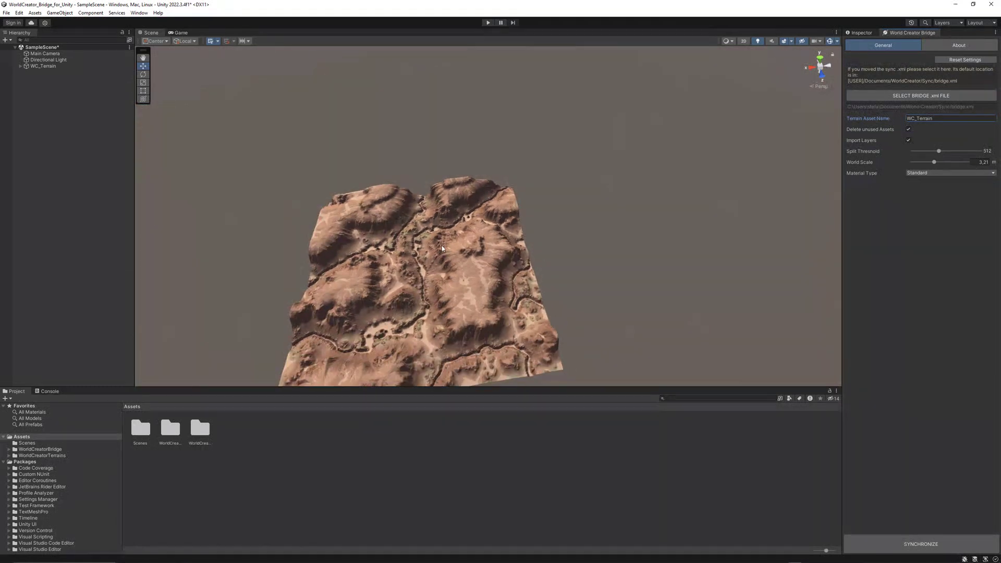
pyautogui.scroll(5, 442, 249)
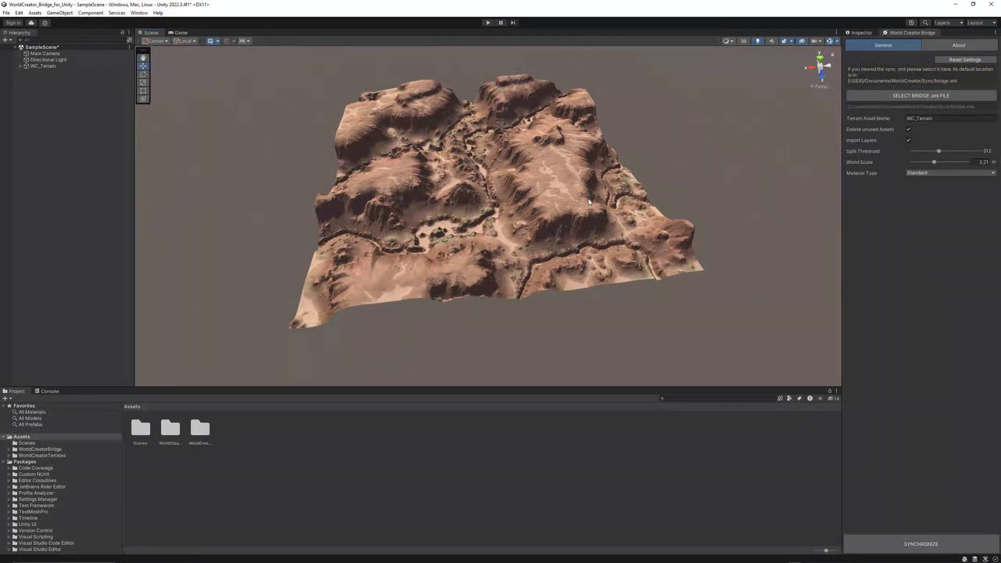
# Set World Scale to 1, re-synchronize, and frame the terrain in view.
pyautogui.click(978, 163)
pyautogui.click(920, 544)
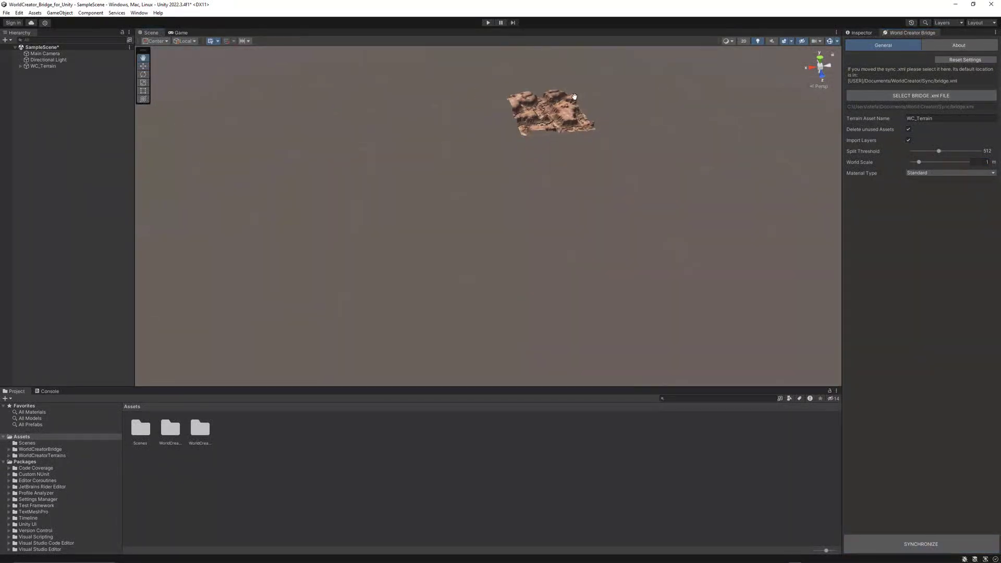
pyautogui.moveTo(564, 102); pyautogui.dragTo(459, 238, button='middle')
pyautogui.scroll(5, 455, 186)
pyautogui.scroll(4, 460, 238)
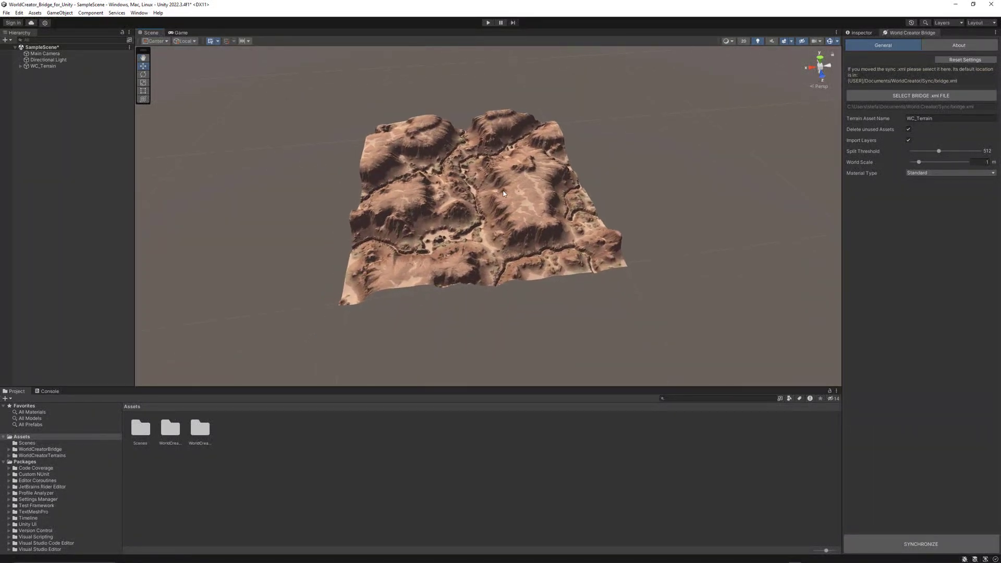